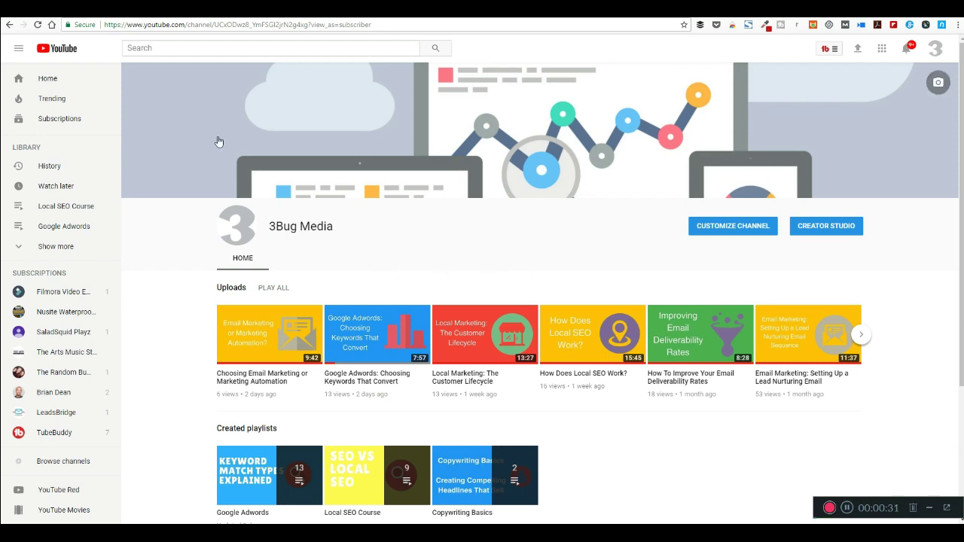
Go to youtube.com/account_advanced to see the channel's ID
click(161, 18)
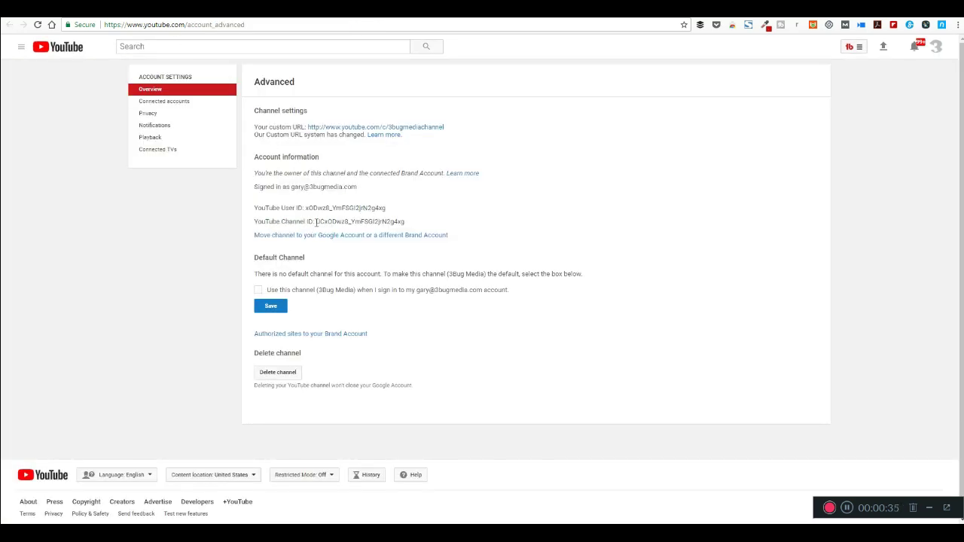
Highlight the YouTube Channel ID value on the Advanced settings page, then deselect it
drag(316, 222, 403, 221)
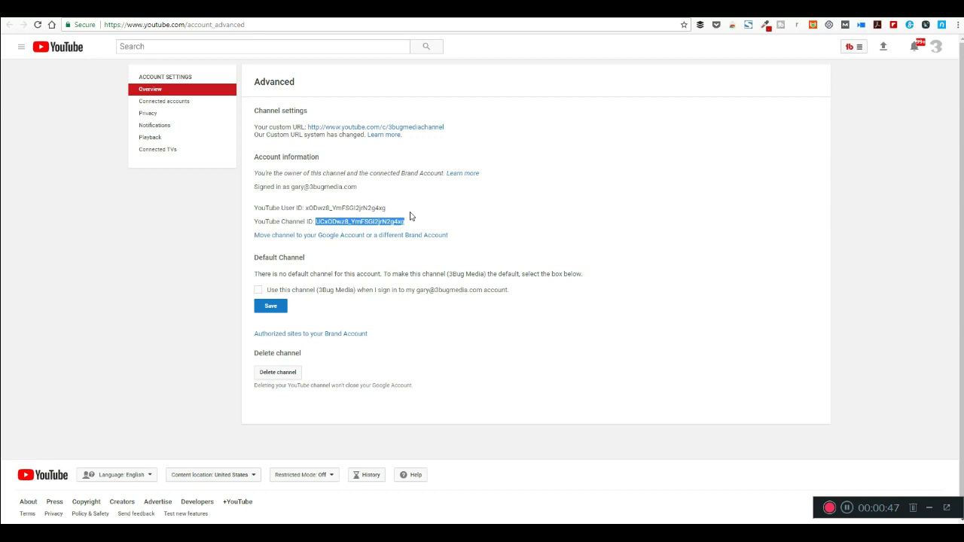
click(412, 217)
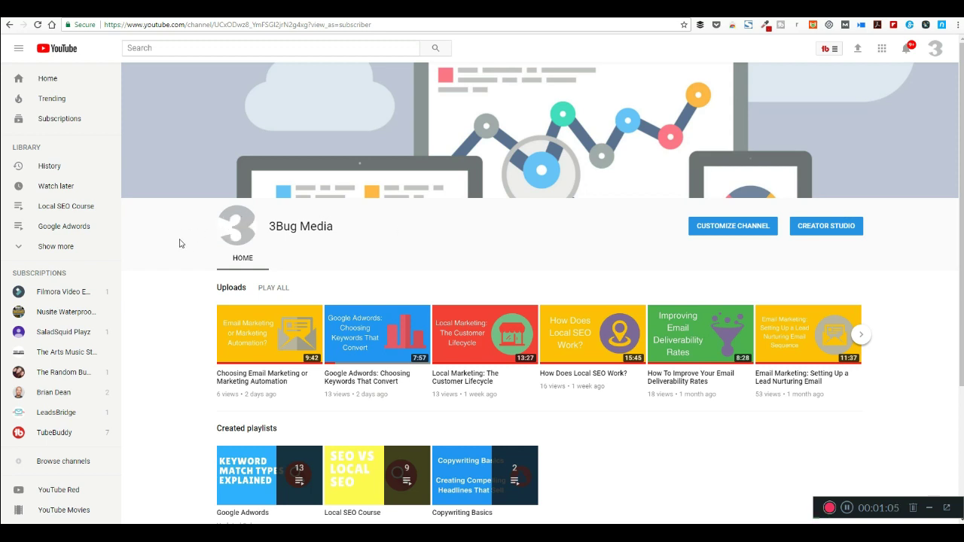
View the channel page's source code and scroll down to the link rel lines
right_click(175, 298)
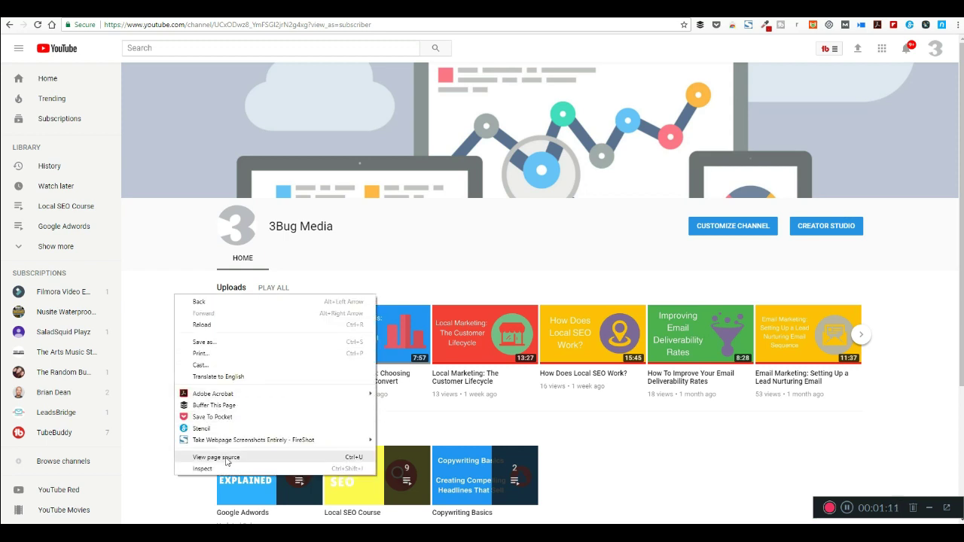
click(158, 396)
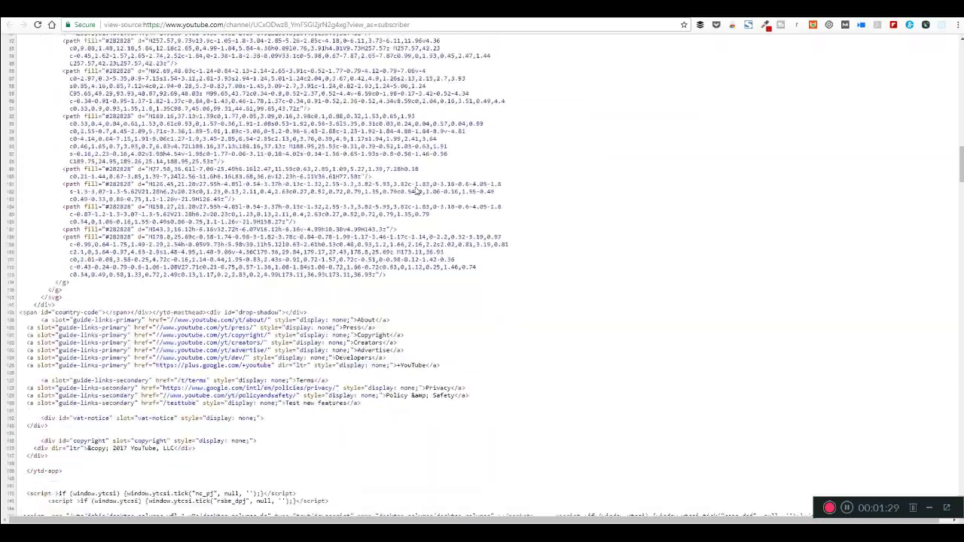
scroll(421, 194, down, 6)
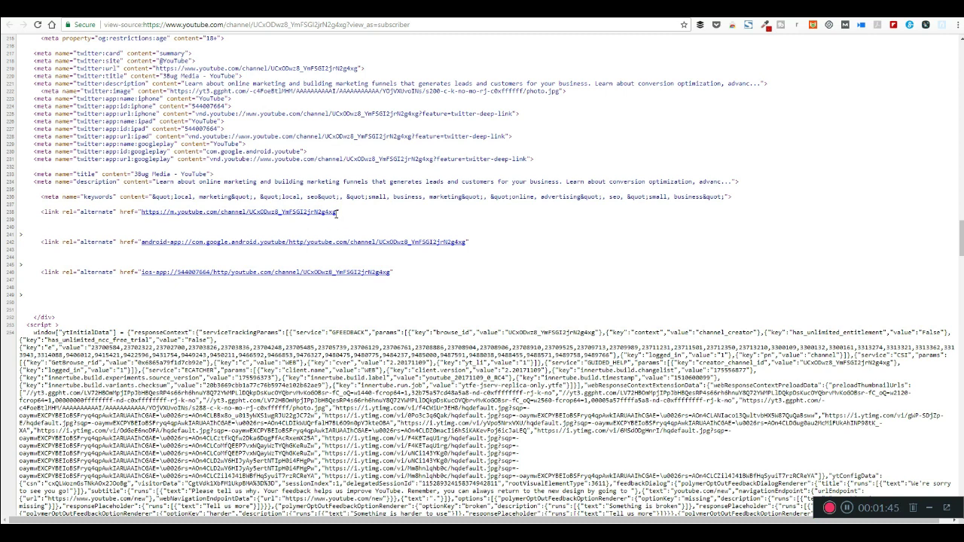
Mark the channel ID in the mobile link, then the 'link rel' text, in the source
drag(339, 212, 251, 213)
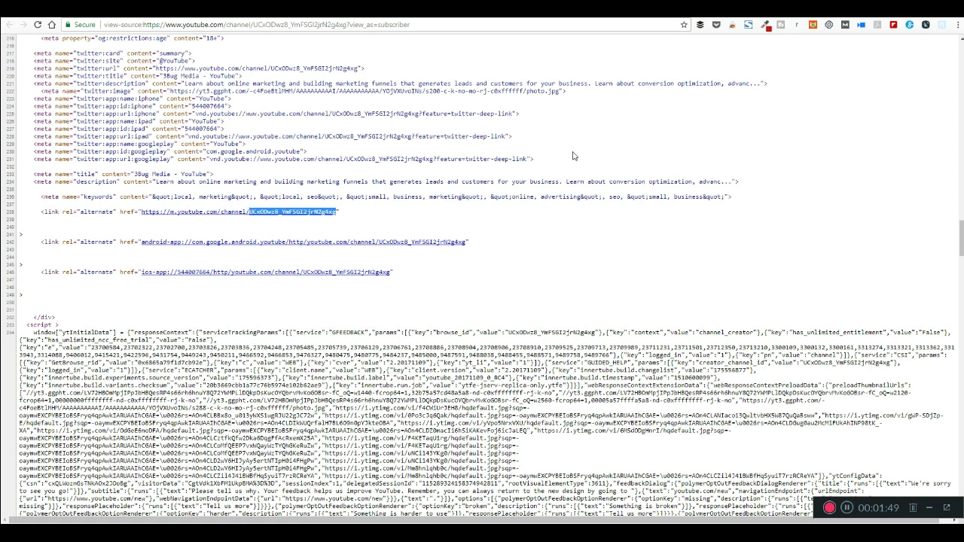
click(596, 147)
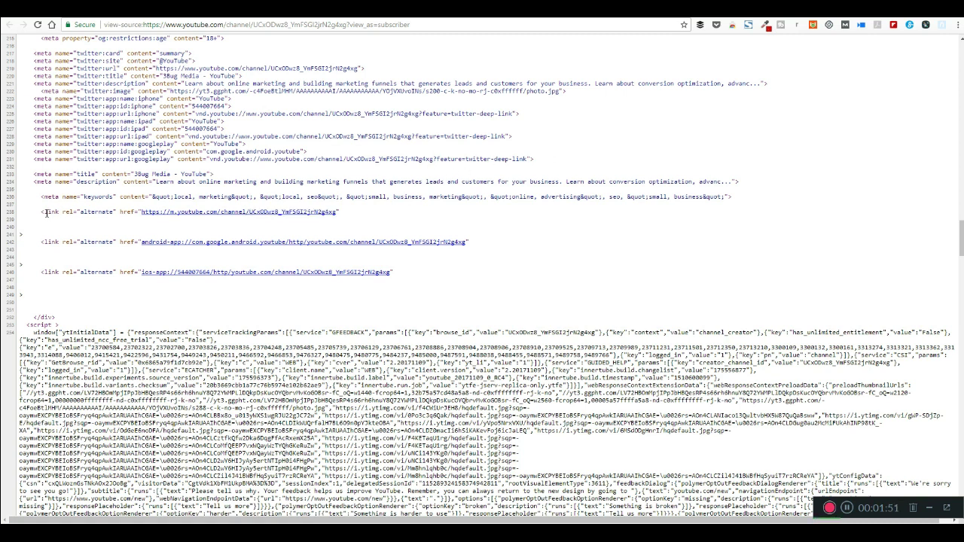
drag(47, 213, 73, 214)
click(399, 225)
Search the page source for 'link rel='
key(ctrl+f)
click(839, 44)
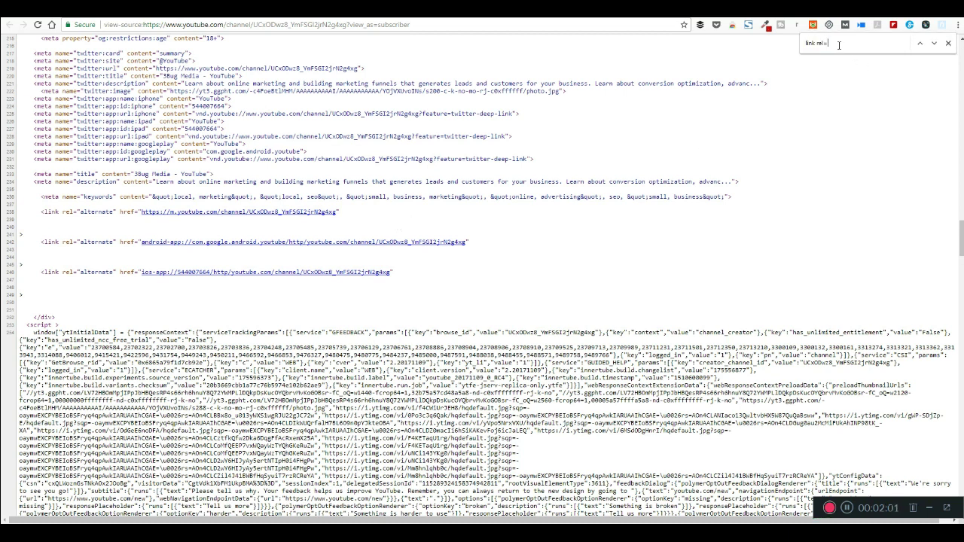
triple_click(819, 43)
text(link rel)
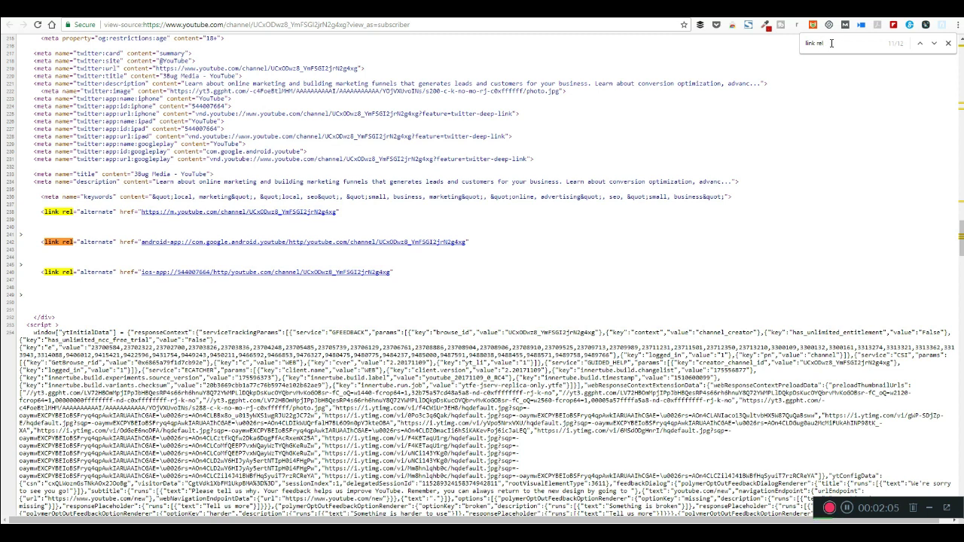
text(=)
Select the channel ID at the end of the canonical link's URL
scroll(518, 268, up, 7)
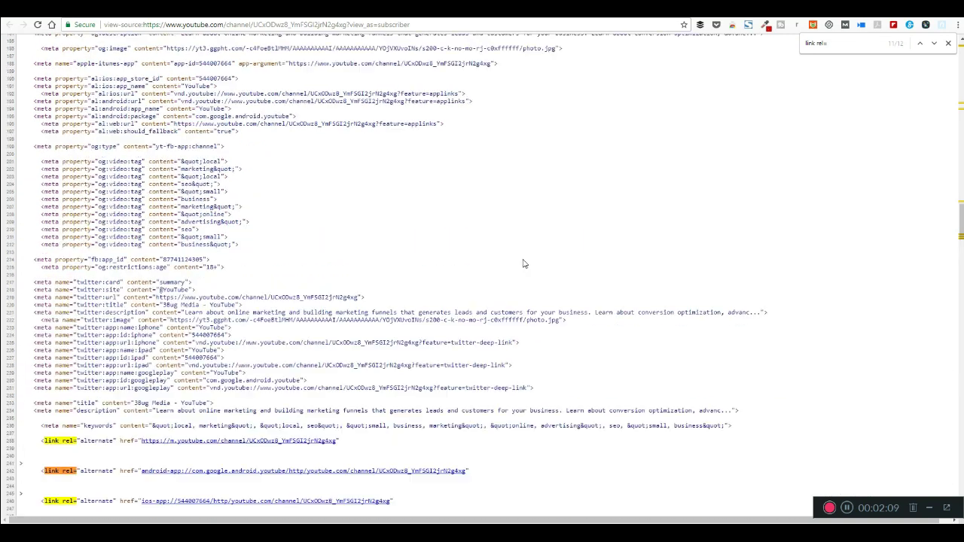
scroll(485, 233, down, 2)
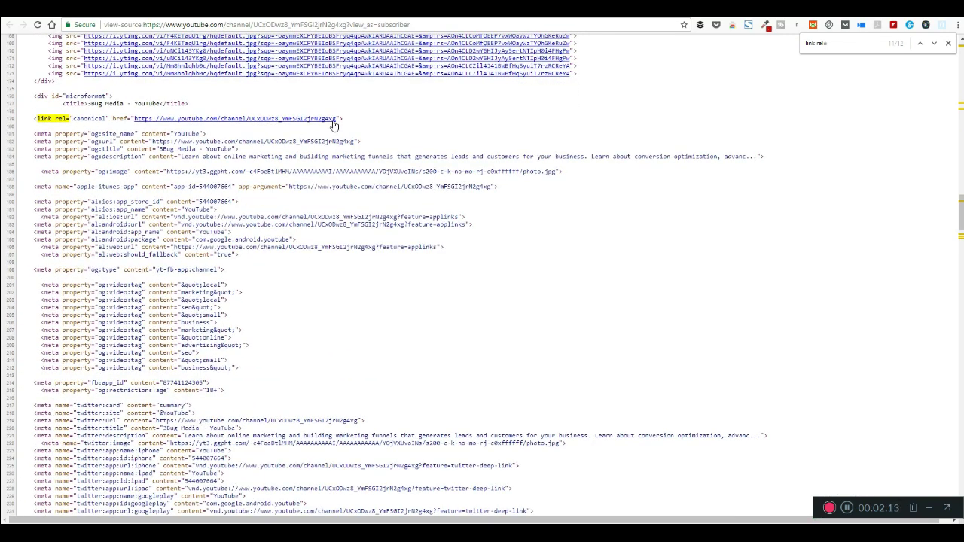
drag(337, 120, 249, 119)
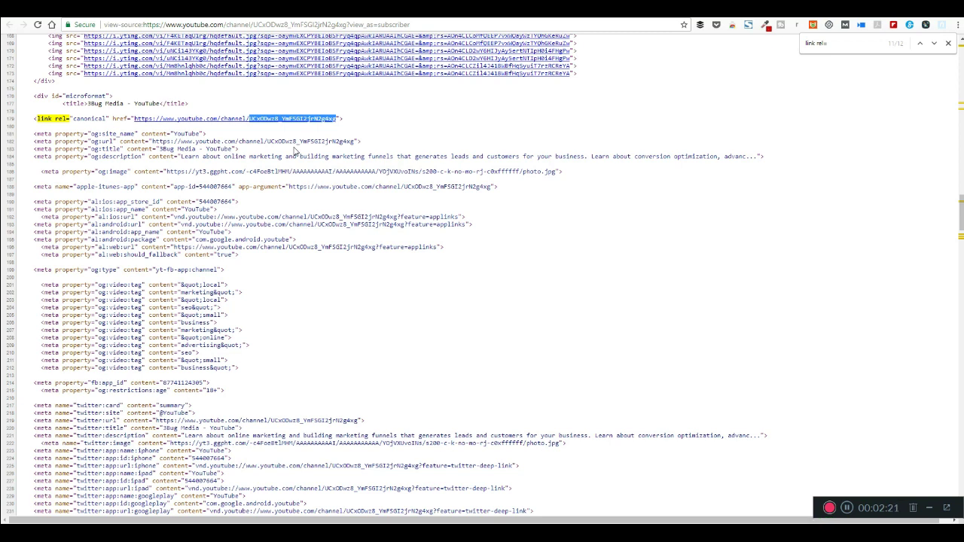
Cycle through the open tabs to the one holding the RSS feed address
key(ctrl+shift+Tab)
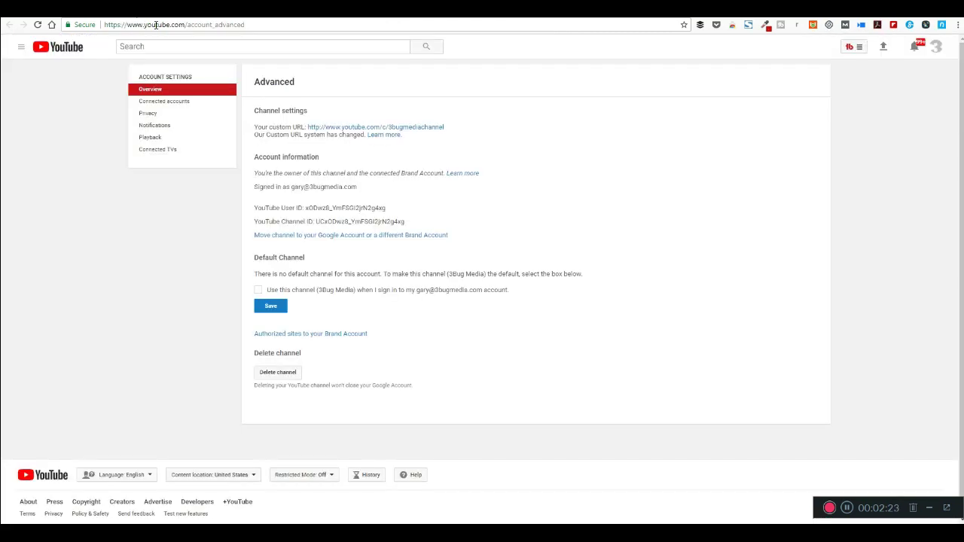
key(ctrl+Tab)
key(ctrl+Tab)
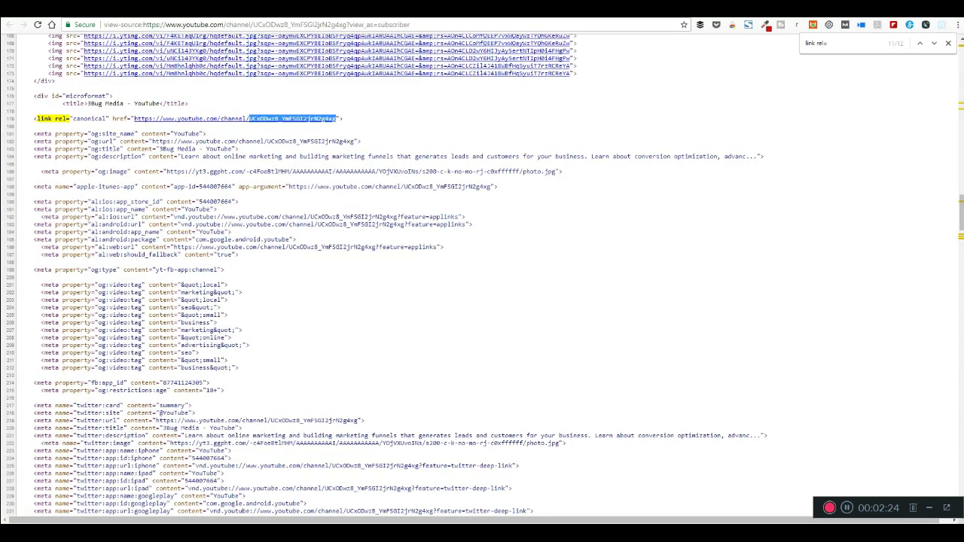
key(ctrl+Tab)
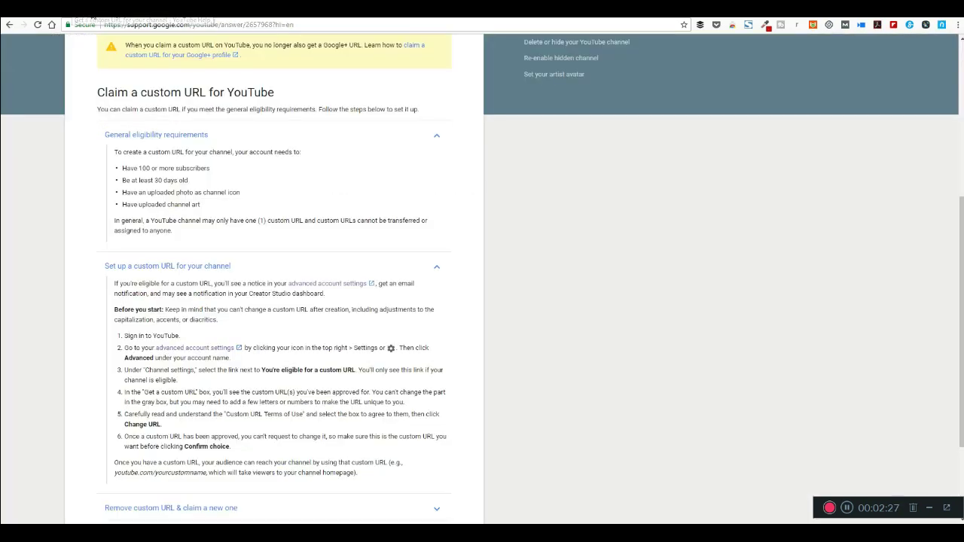
key(ctrl+Tab)
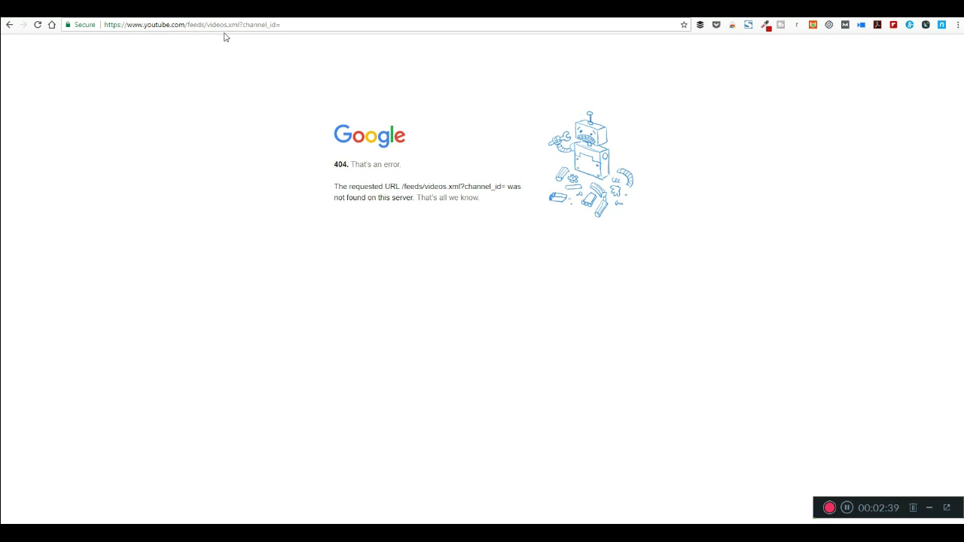
Paste the channel ID after channel_id= and load the videos.xml feed
click(286, 25)
click(287, 25)
text(UCxODwz8_YmFSGl2jrN2g4xg)
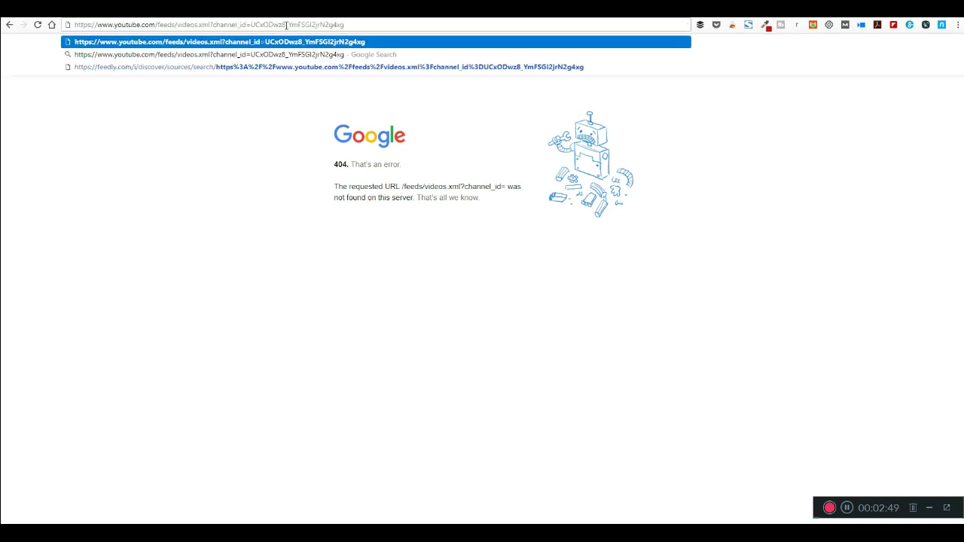
click(290, 103)
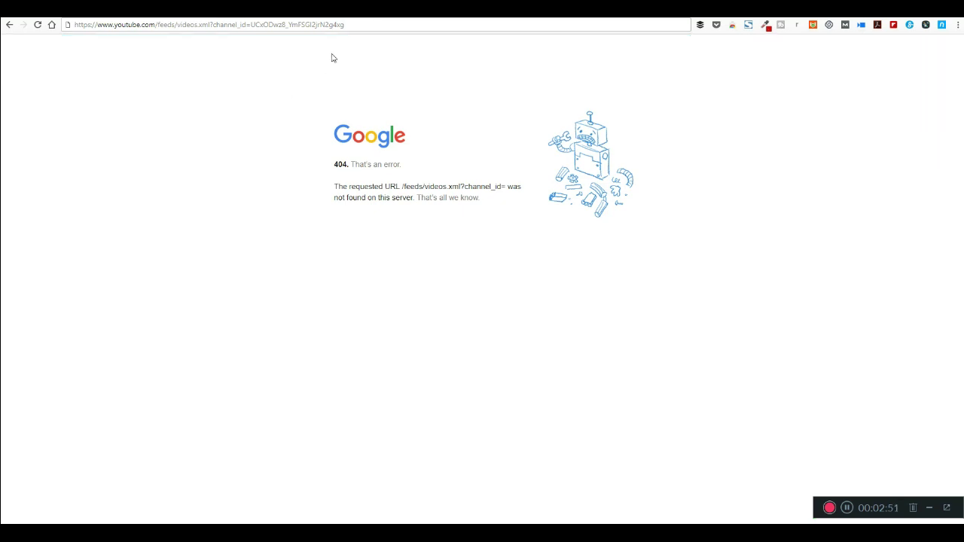
click(350, 24)
click(350, 24)
key(Return)
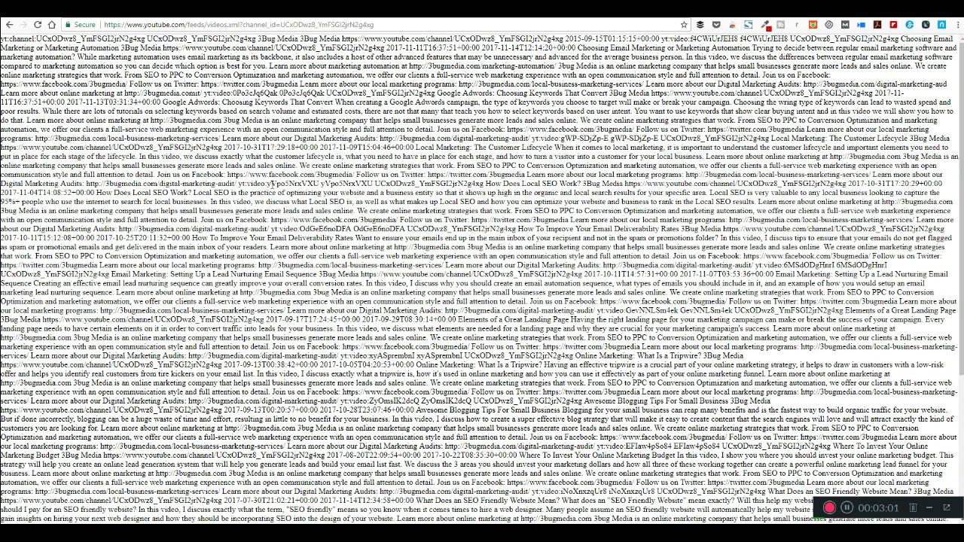
Copy the feed URL and search Feedly's sources with it
click(257, 26)
key(ctrl+c)
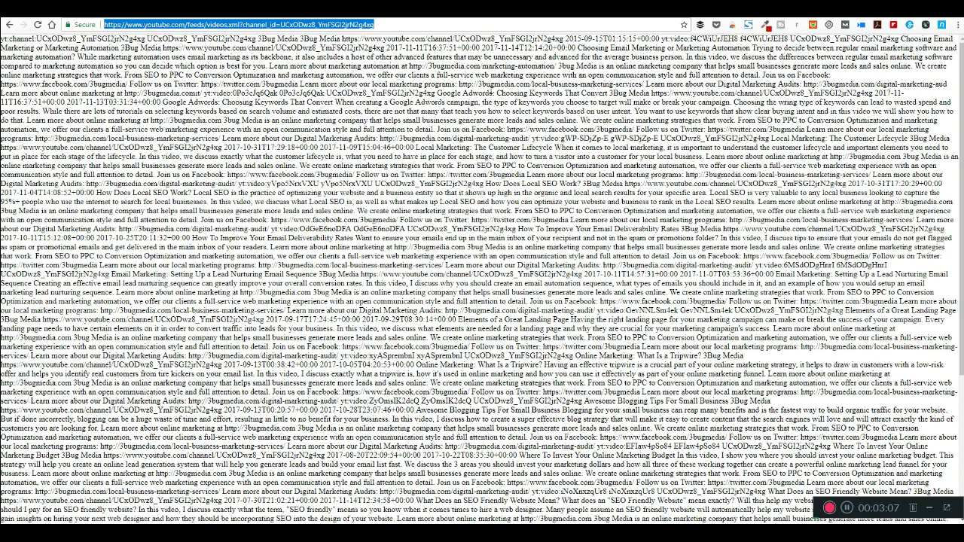
key(ctrl+w)
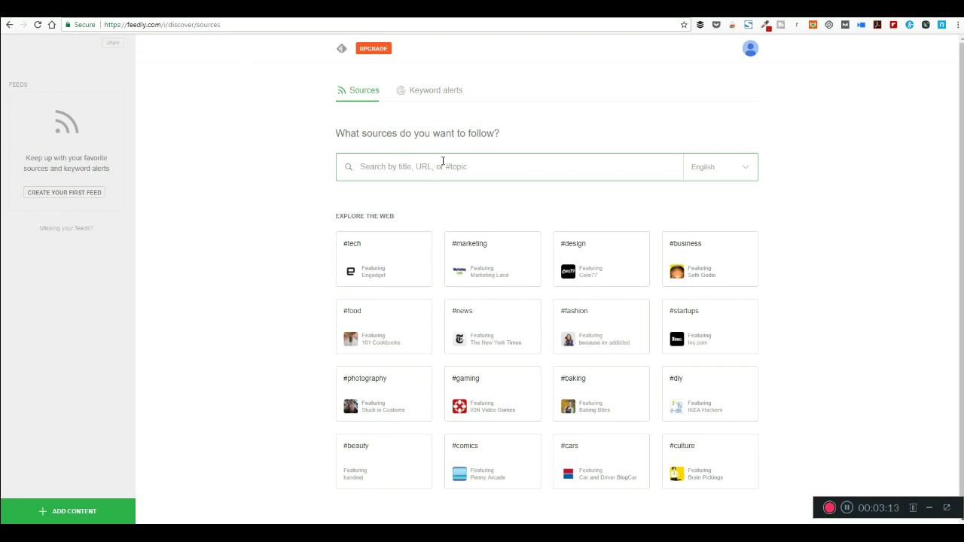
key(ctrl+v)
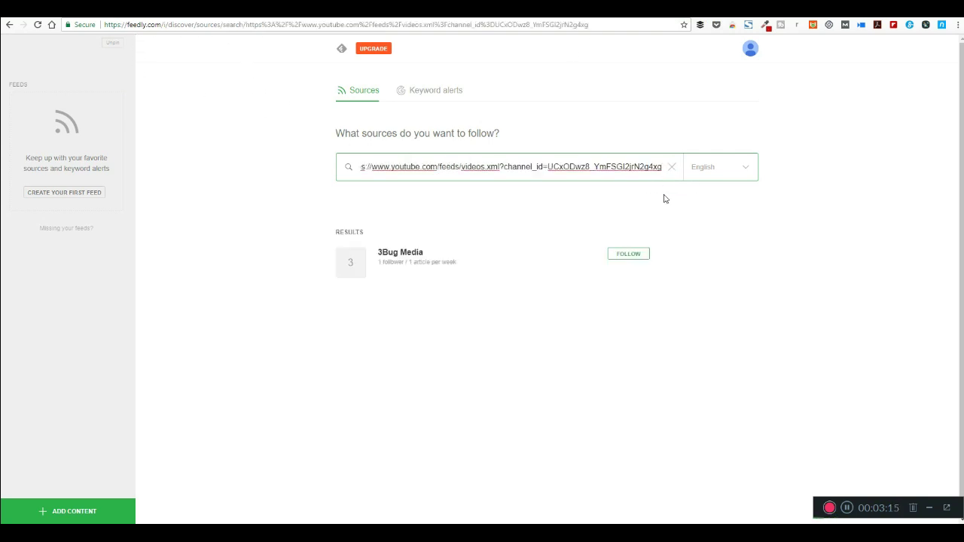
Follow the 3Bug Media source in Feedly and dismiss the create-a-new-feed prompt
click(630, 256)
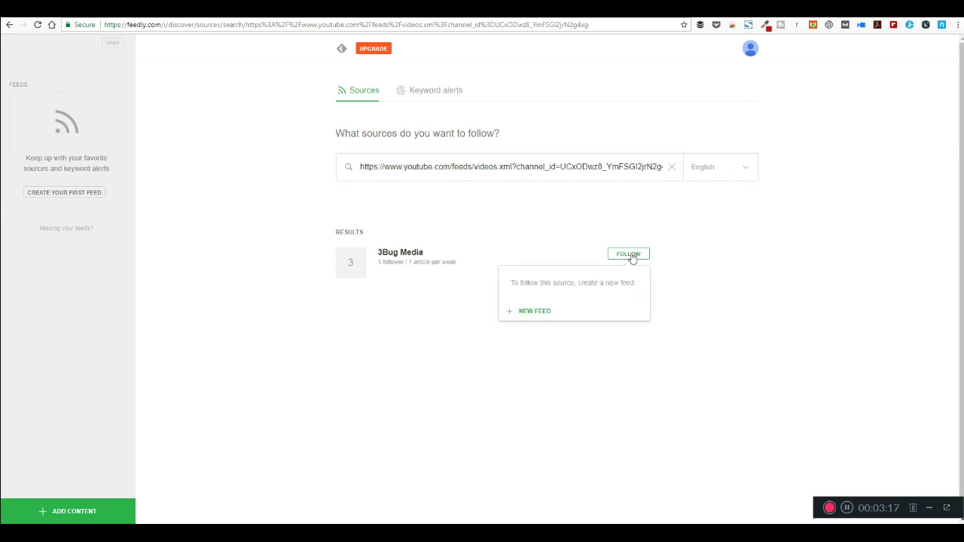
click(570, 234)
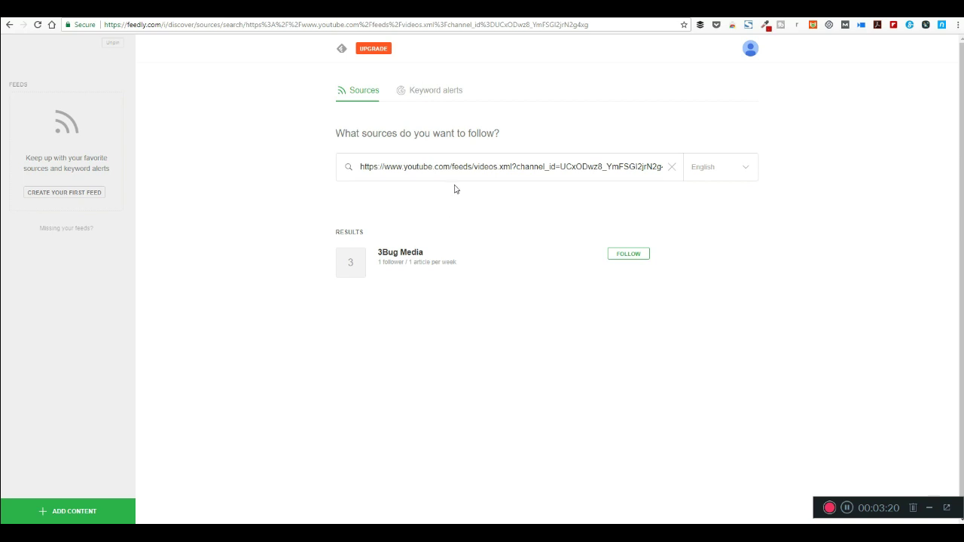
click(519, 17)
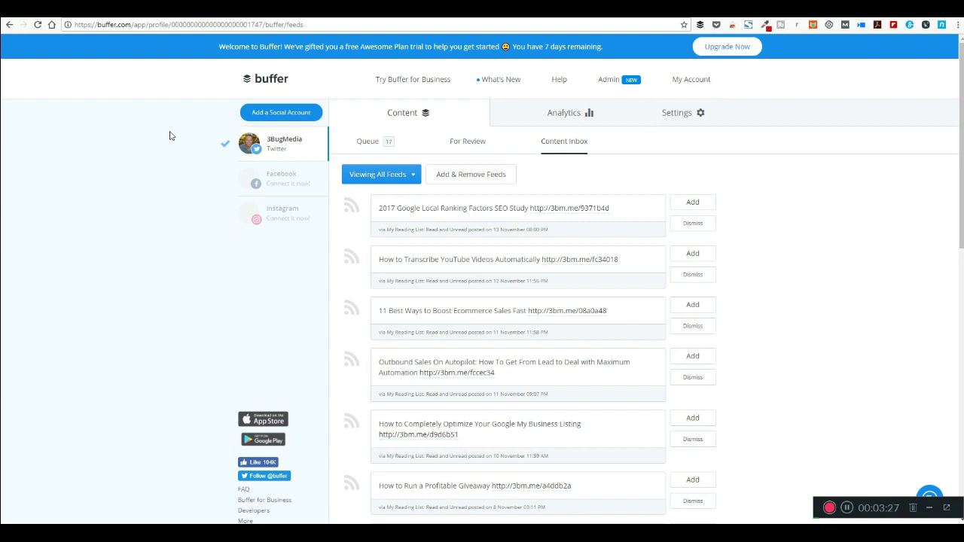
Add the suggested 3Bug Media feed through Buffer's Add & Remove Feeds dialog
click(503, 175)
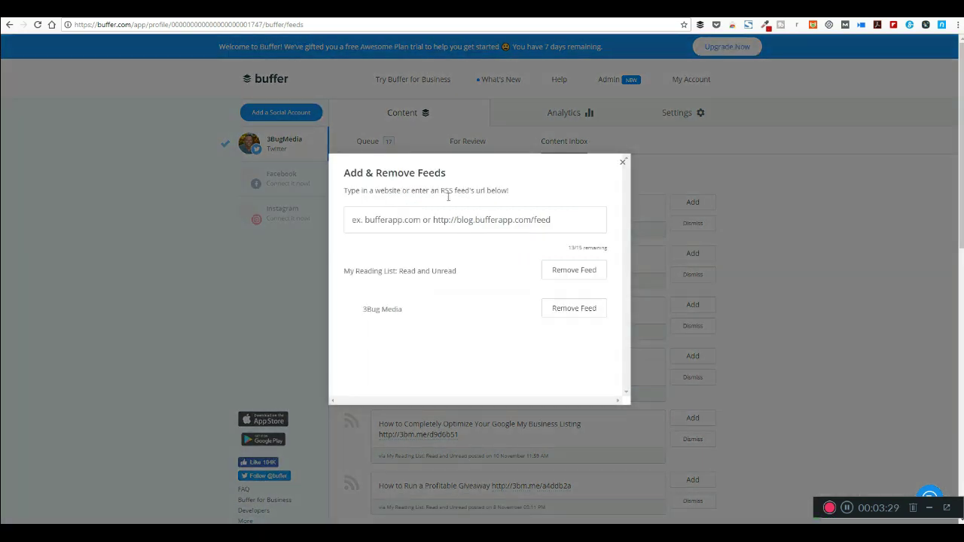
click(435, 222)
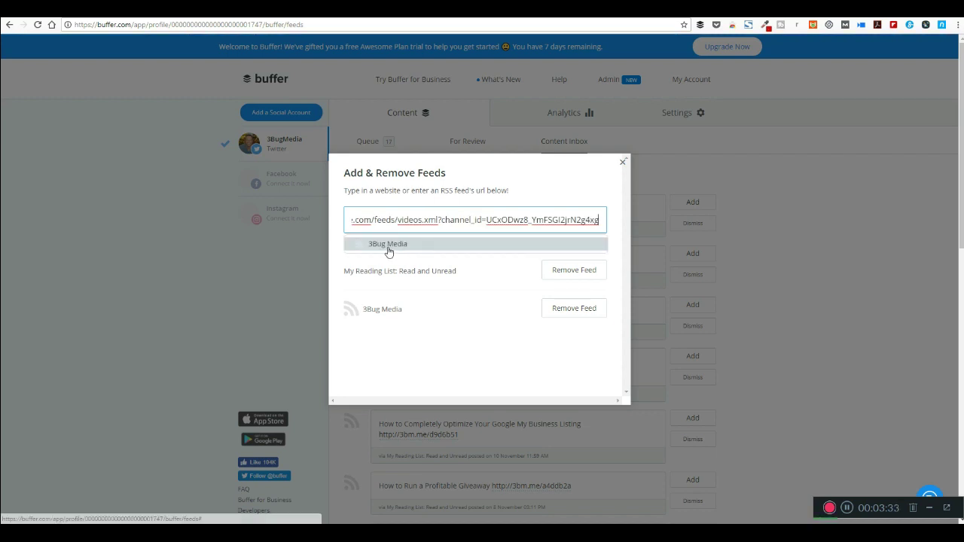
click(388, 248)
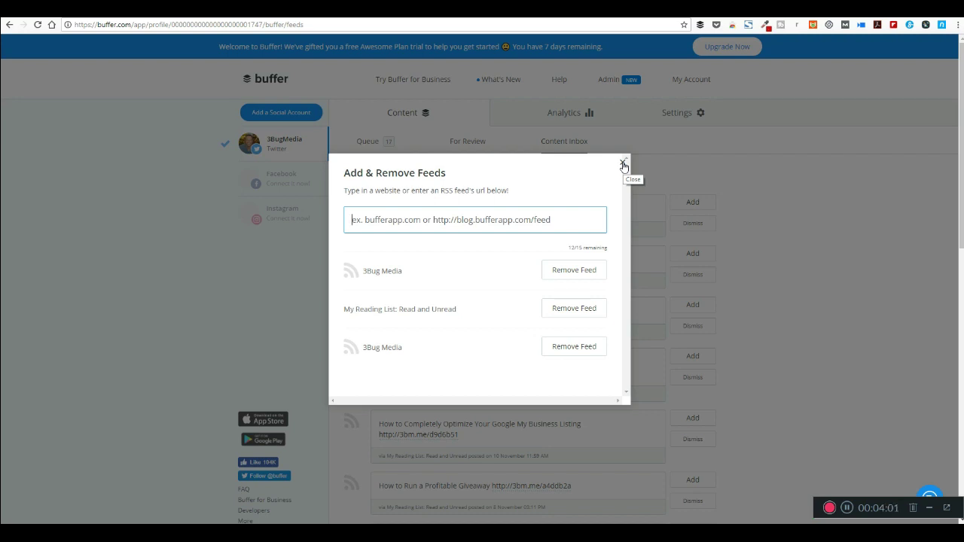
key(alt+Tab)
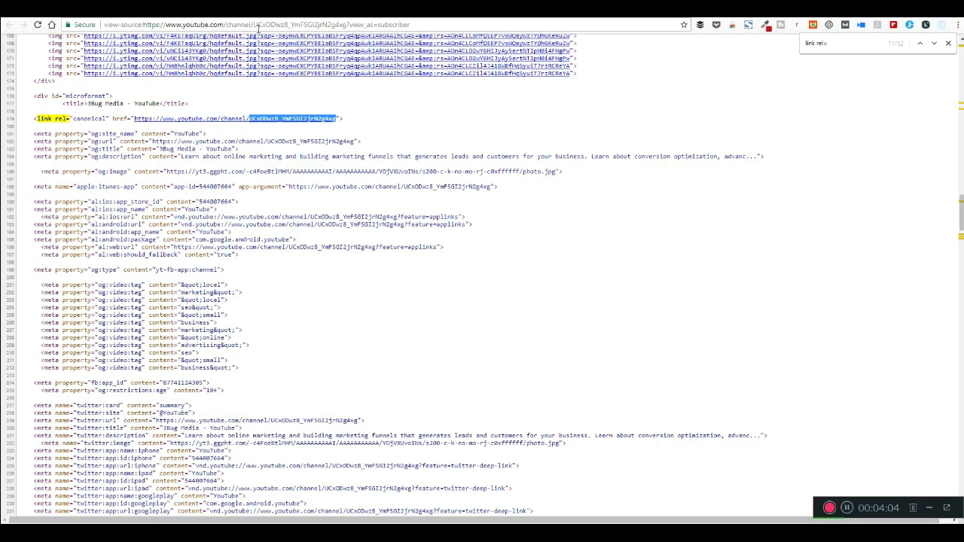
Replace the view-source address with the feeds/videos.xml URL and load it
click(365, 29)
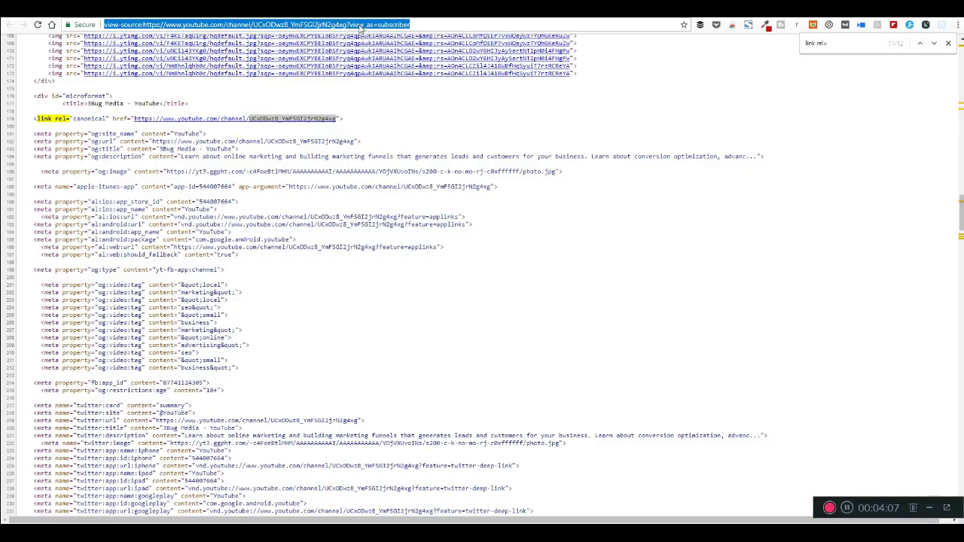
key(ctrl+v)
key(Return)
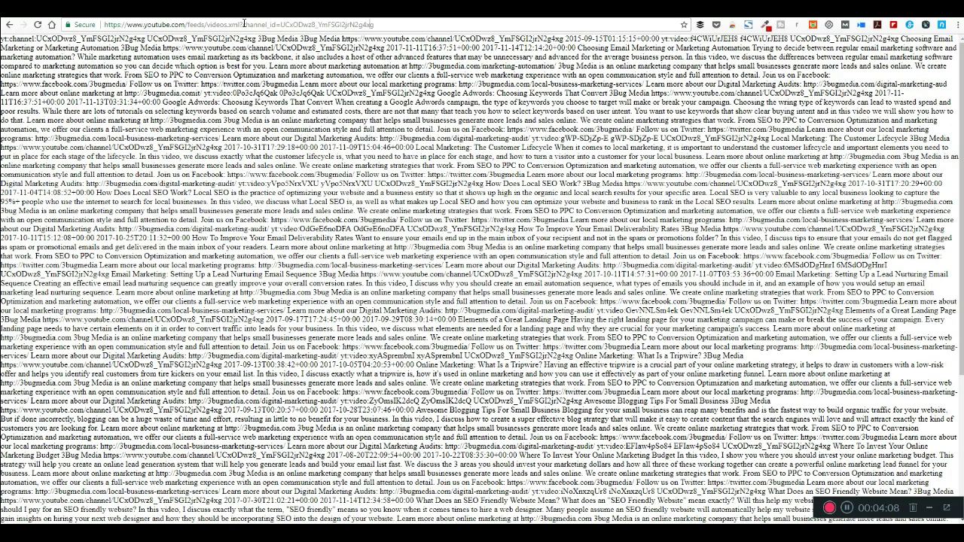